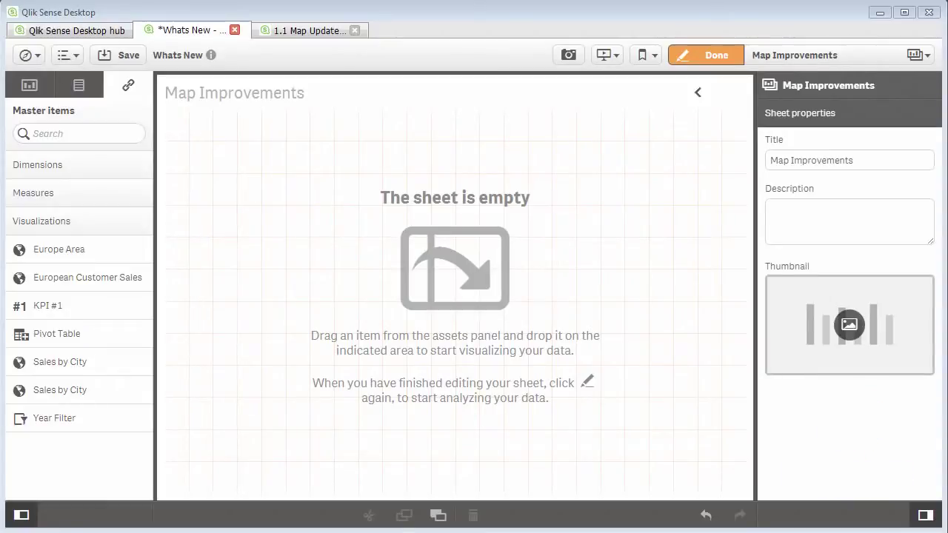
Add the first Sales by City map to the empty sheet and set its custom slippy-map background URL, ending in tiles/1.0.0/map/${z}/${x}/${y}.png.
drag(76, 363, 452, 365)
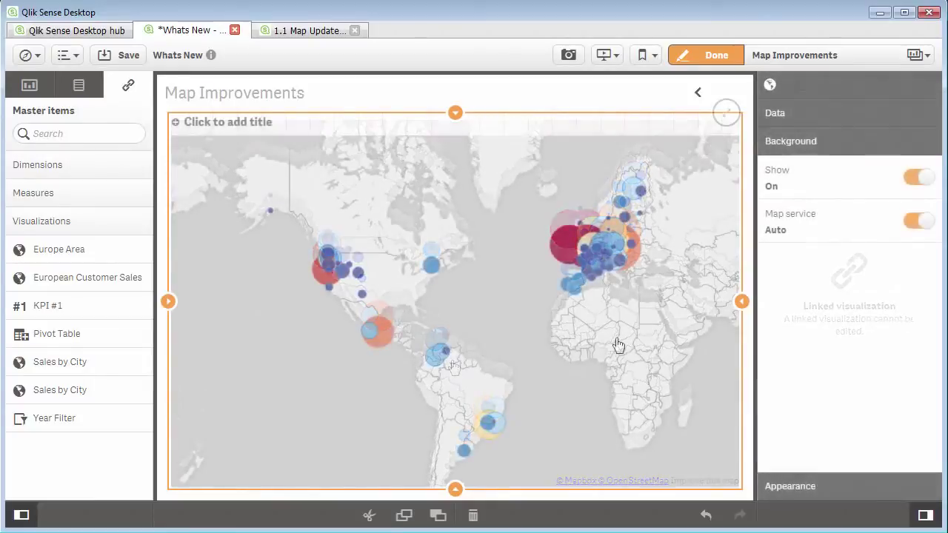
click(929, 222)
click(834, 324)
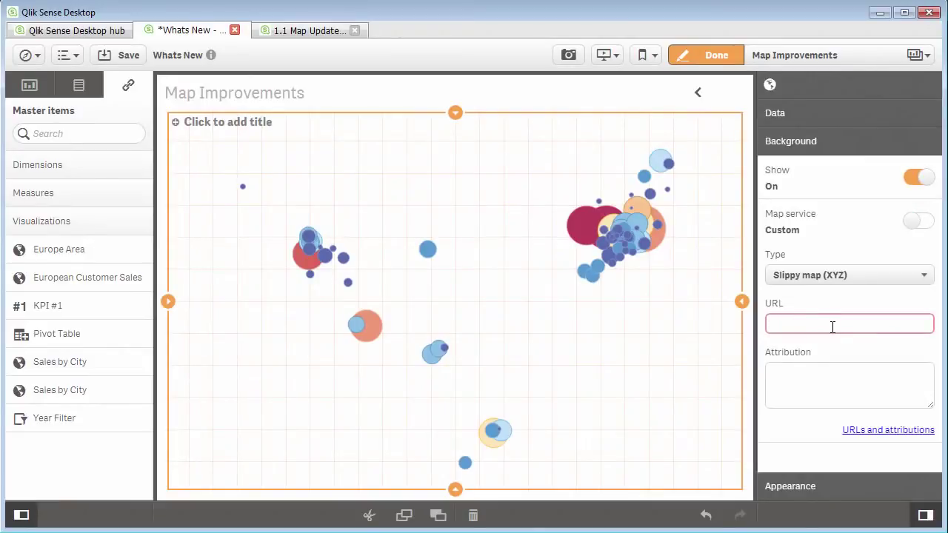
key(ctrl+v)
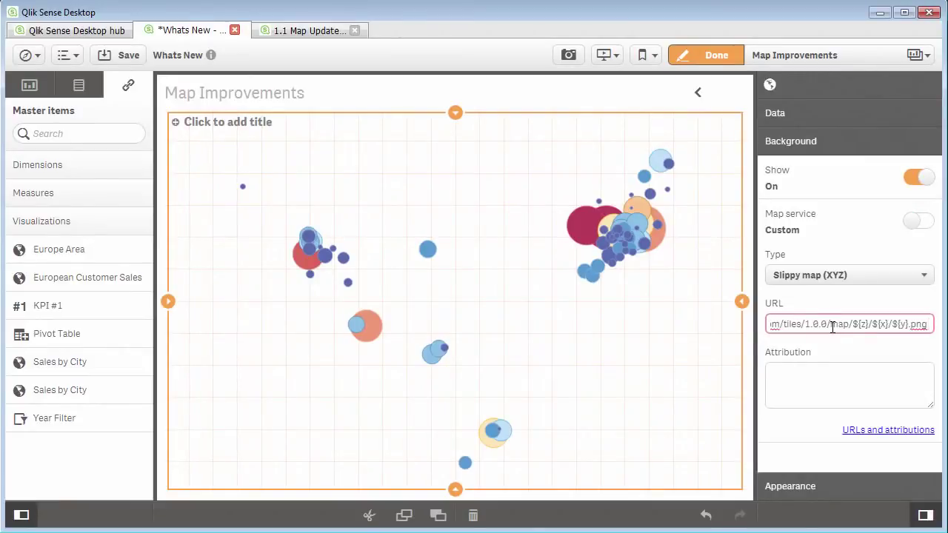
key(Return)
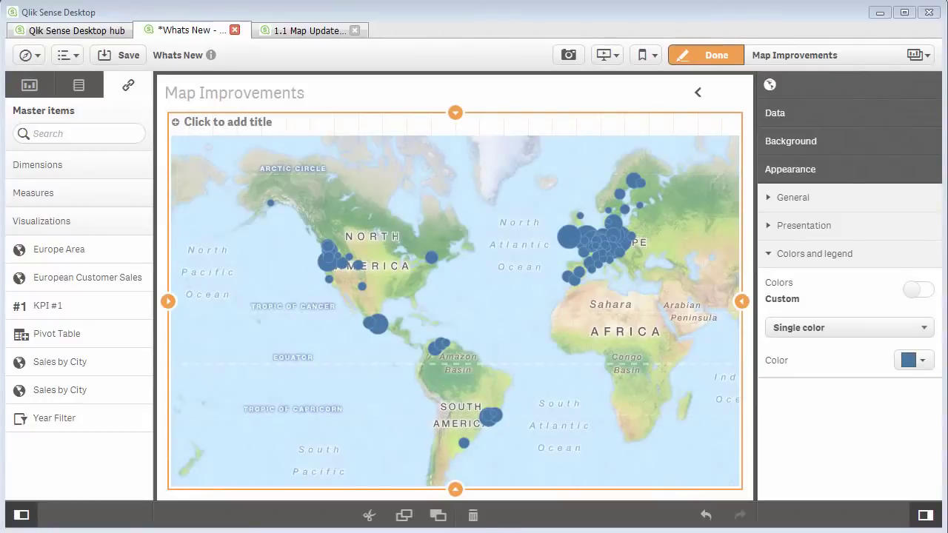
Color the map bubbles by measure and look through the available gradient and class color schemes.
click(907, 331)
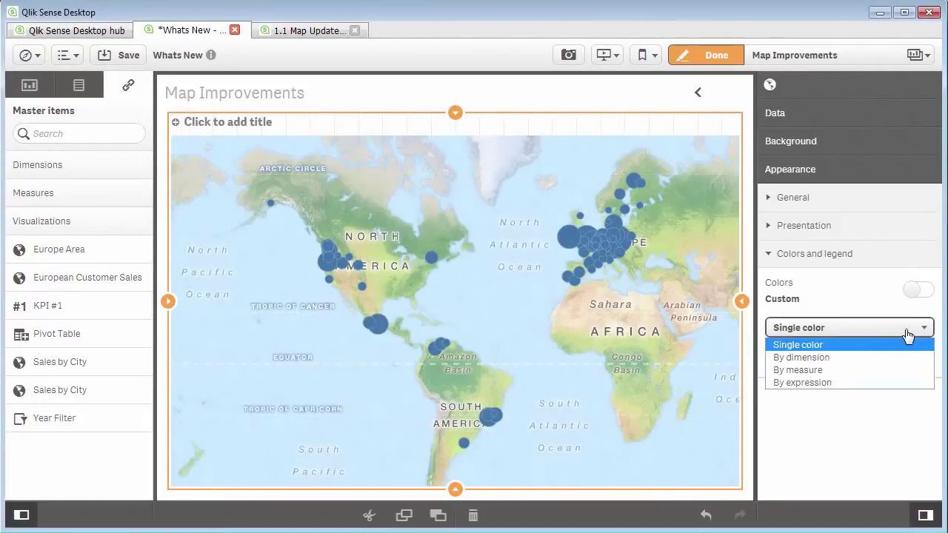
click(878, 373)
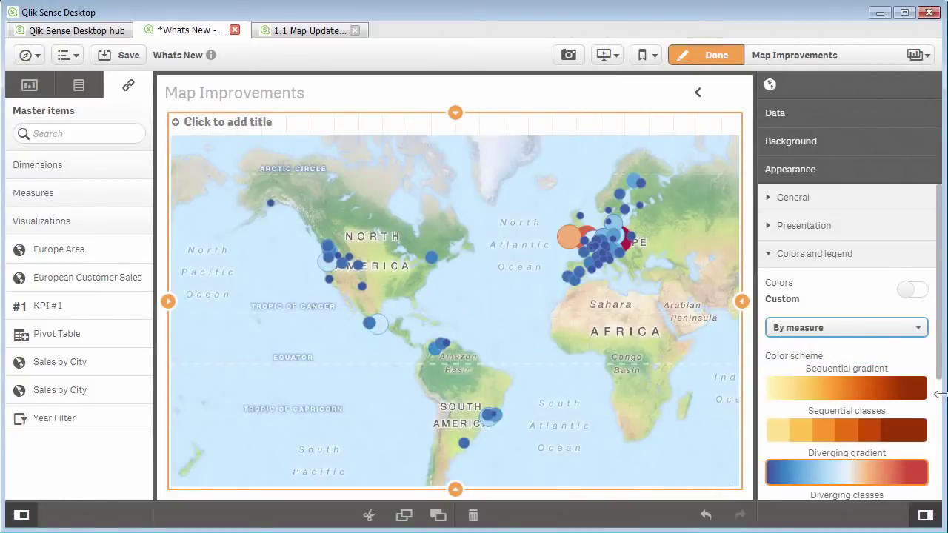
drag(940, 372, 941, 432)
scroll(939, 432, down, 1)
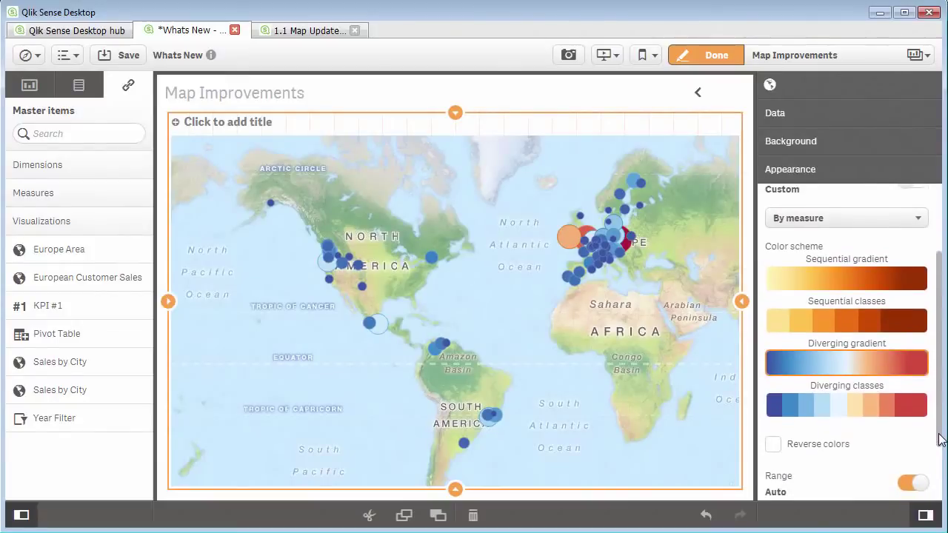
scroll(939, 431, up, 3)
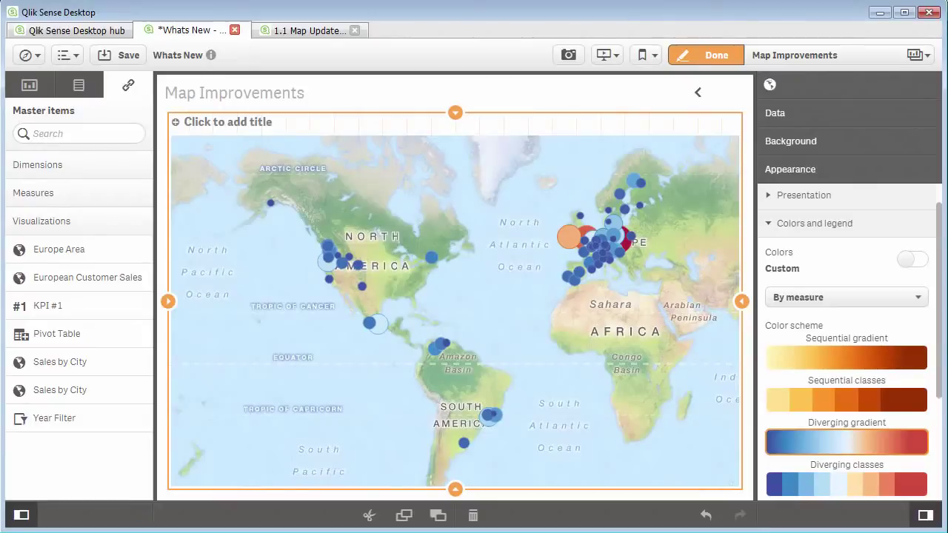
Color the map bubbles by the expression count(ProductID) without treating the expression as a color code.
click(919, 299)
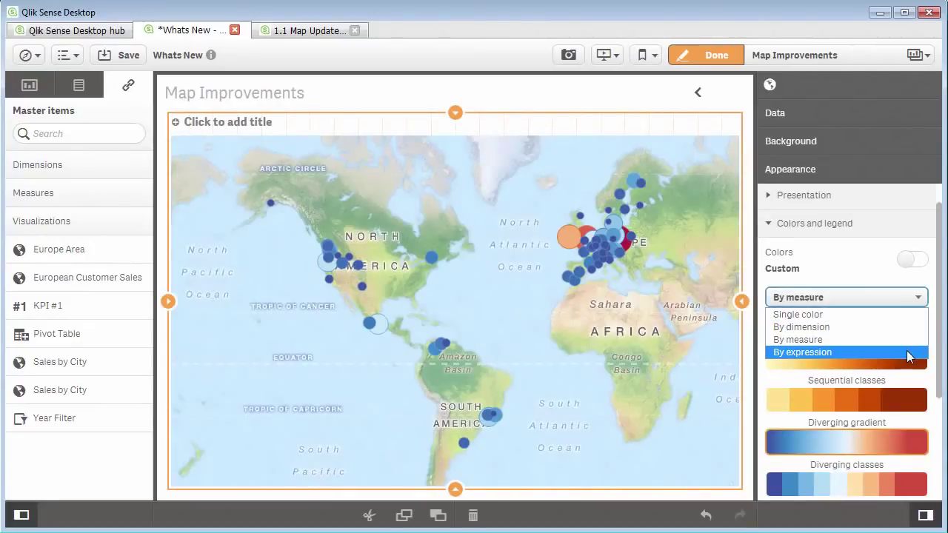
click(906, 351)
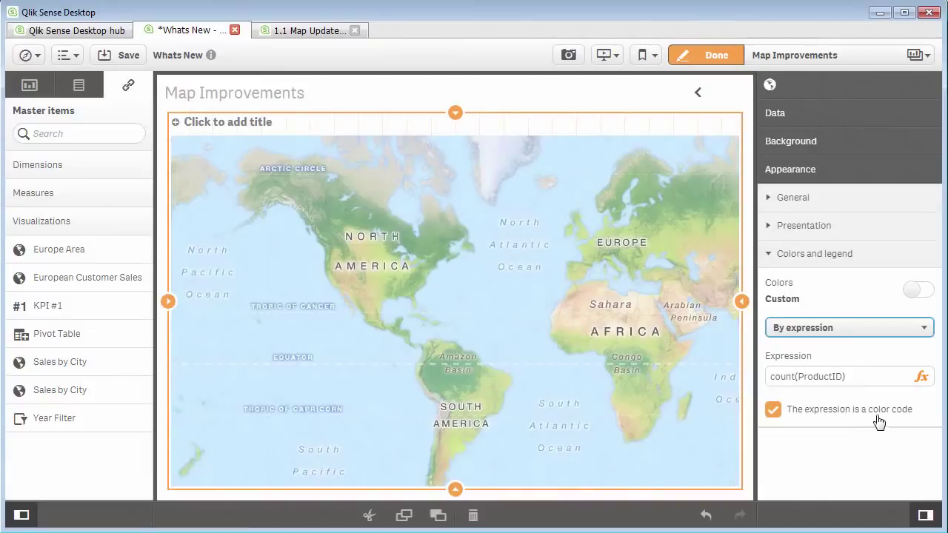
click(774, 410)
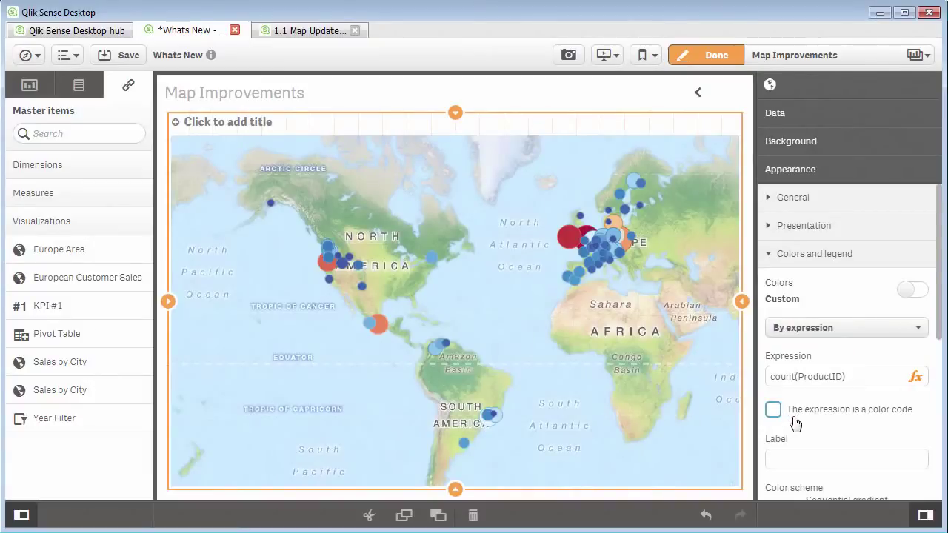
mouse_move(939, 335)
mouse_down()
mouse_move(939, 417)
mouse_move(937, 330)
mouse_up()
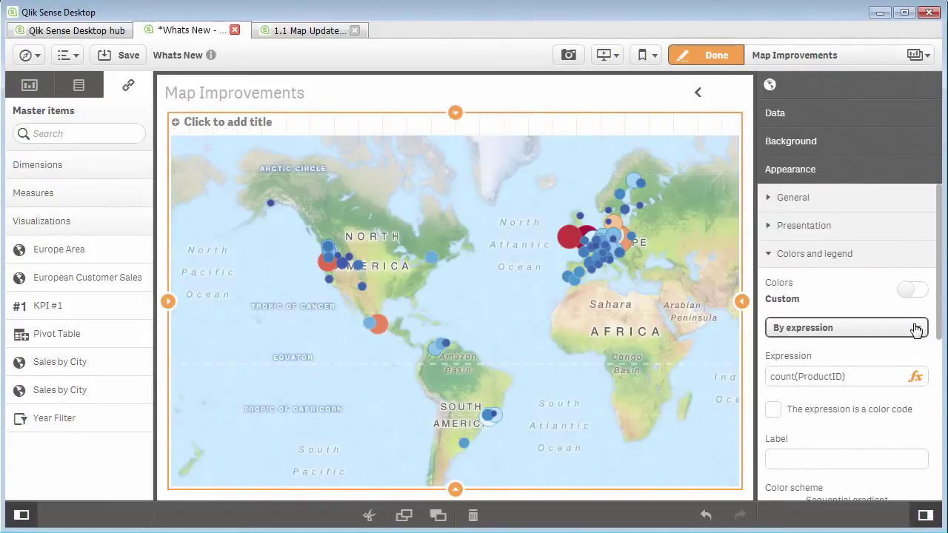
Switch the bubble coloring to By measure and back to By expression to compare the two results.
click(916, 328)
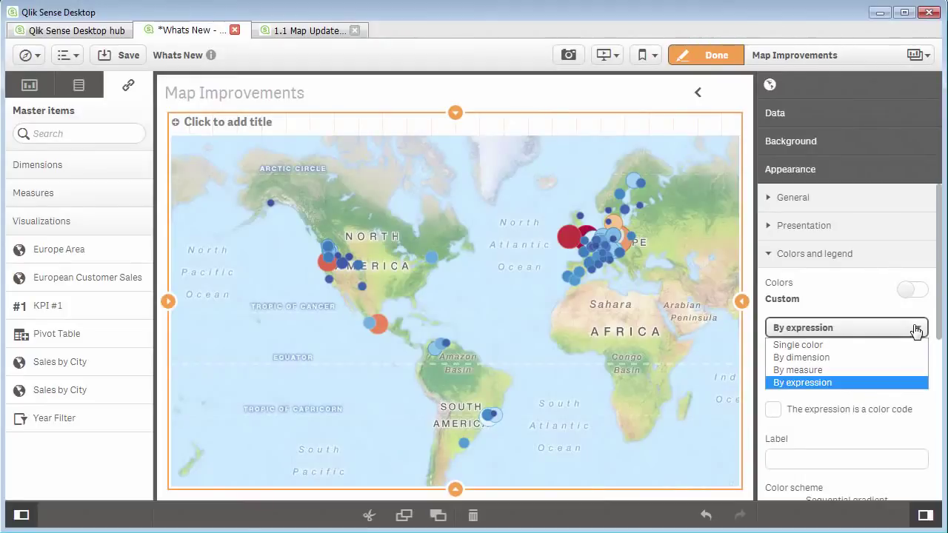
click(911, 372)
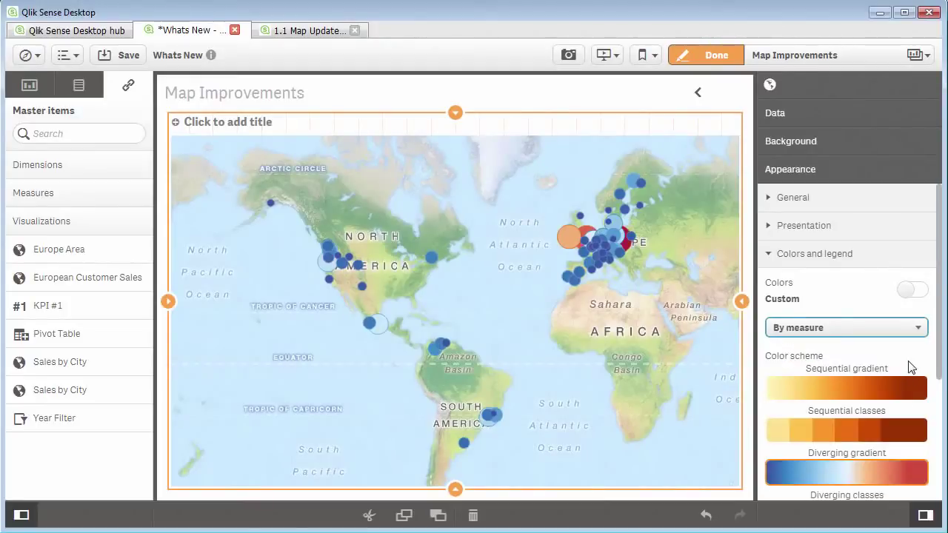
click(914, 328)
click(898, 382)
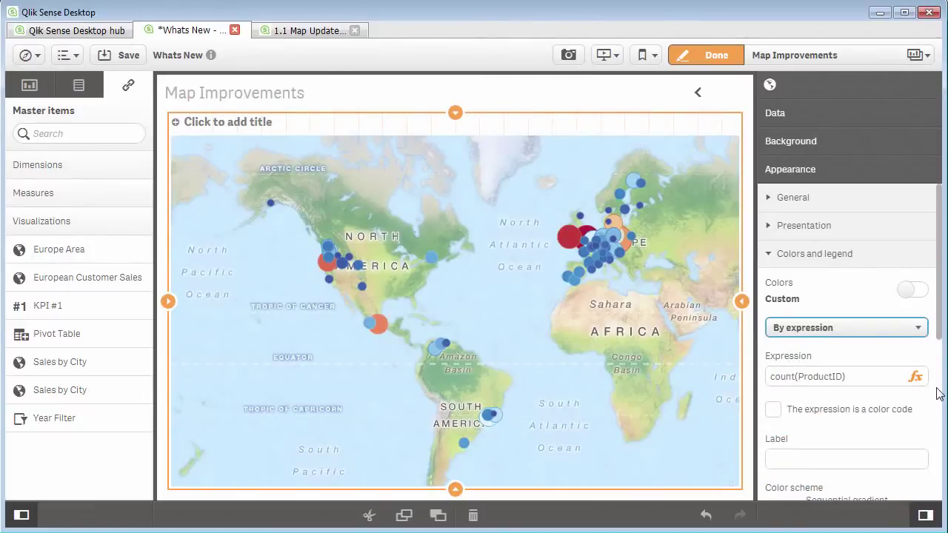
Mark the coloring expression as a color code and set the expression to red().
click(775, 412)
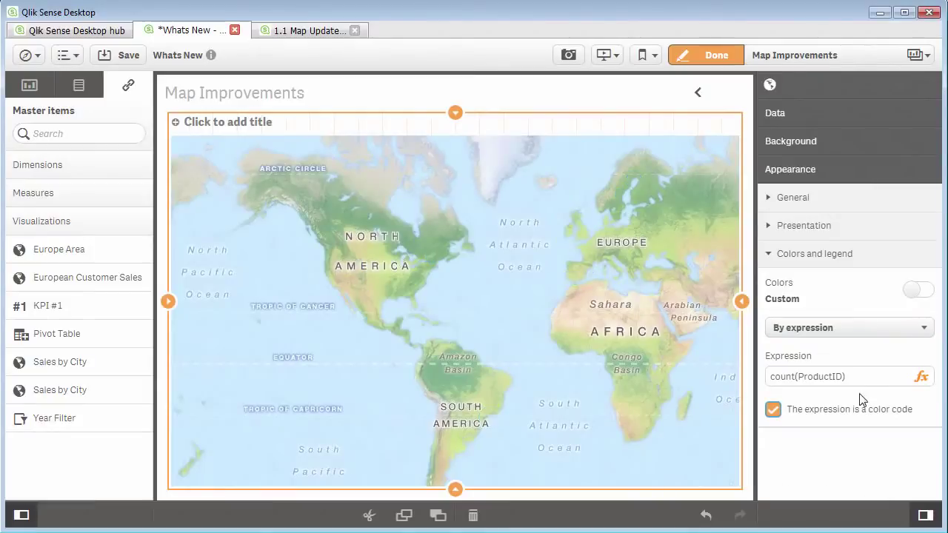
triple_click(852, 376)
text(red)
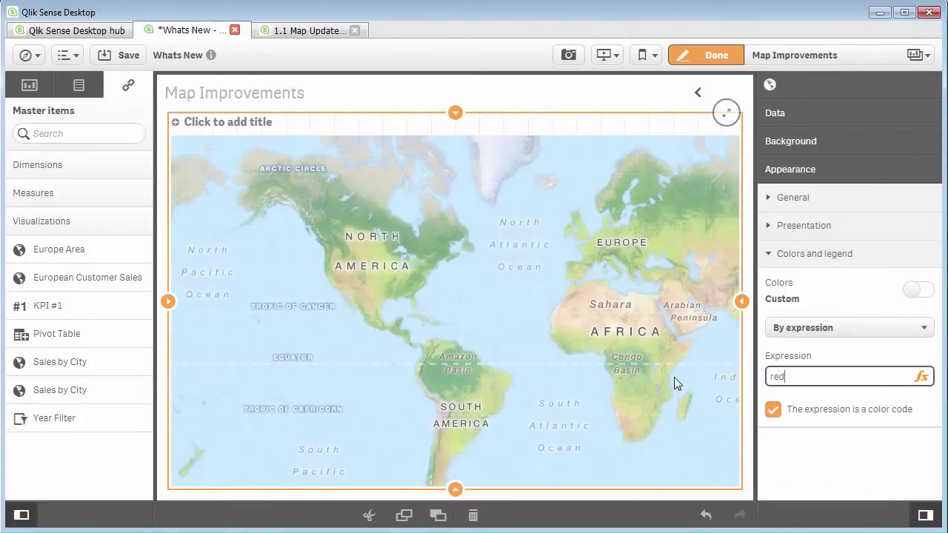
text(())
key(Return)
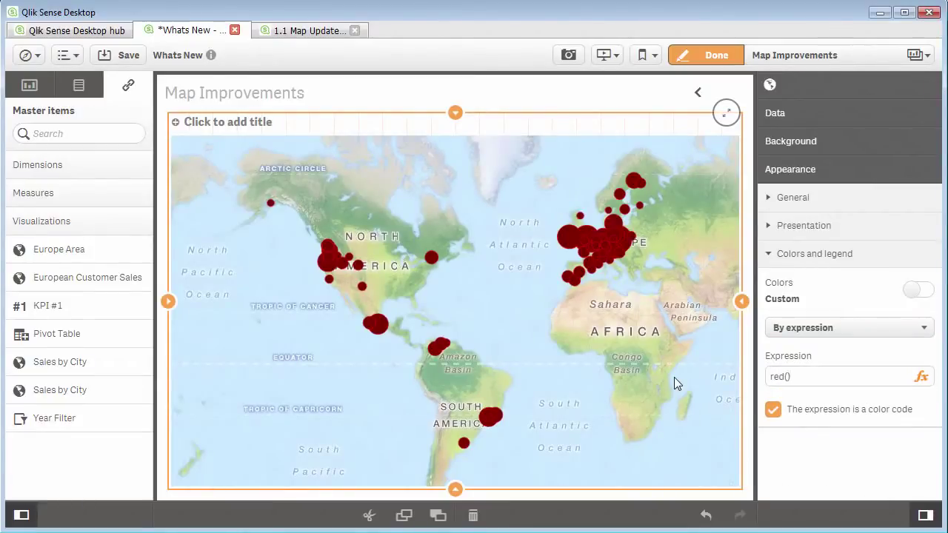
Replace the bubble coloring expression with green().
click(785, 376)
key(ctrl+a)
text(green())
key(Return)
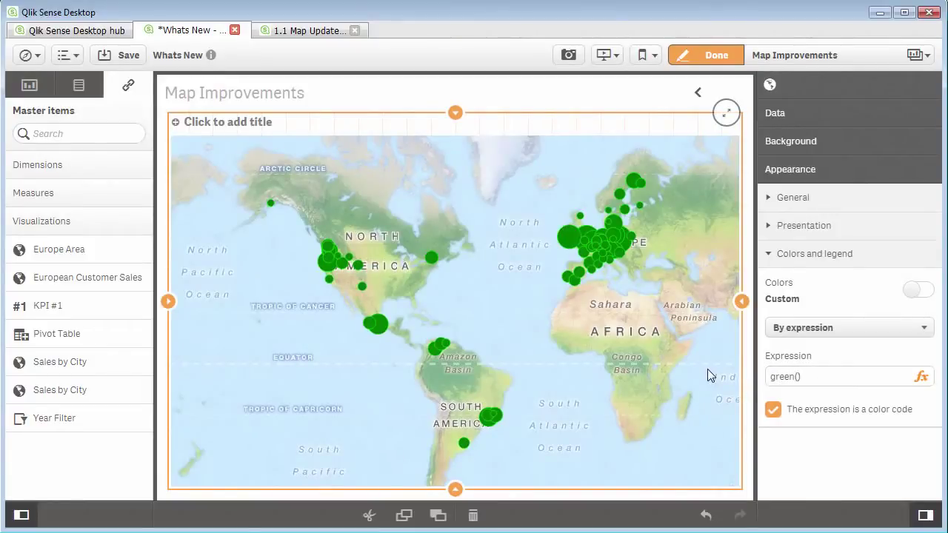
Set the bubble color expression to if(City = 'Eugene',green(),yellow()) so a single city gets its own color.
click(768, 378)
key(ctrl+a)
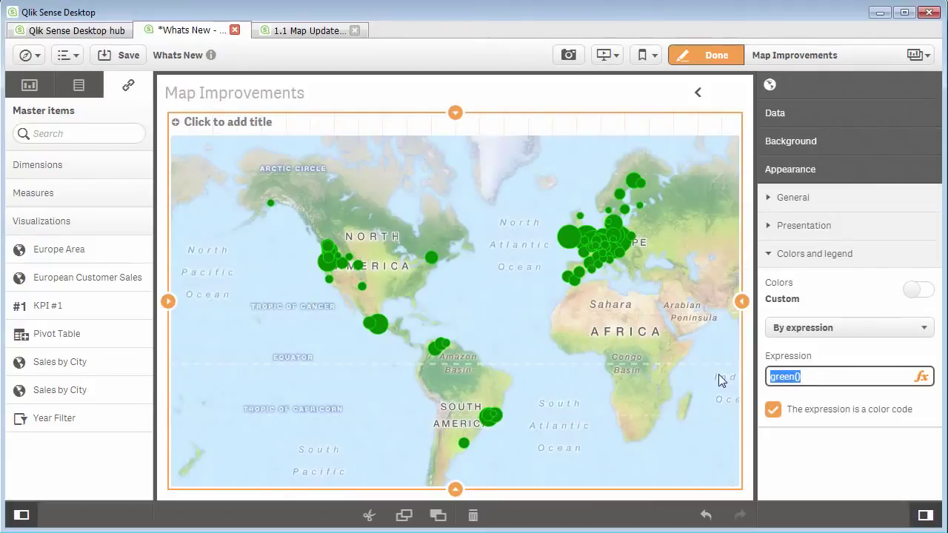
key(BackSpace)
text(if(City = 'Eugene',green(),yellow()))
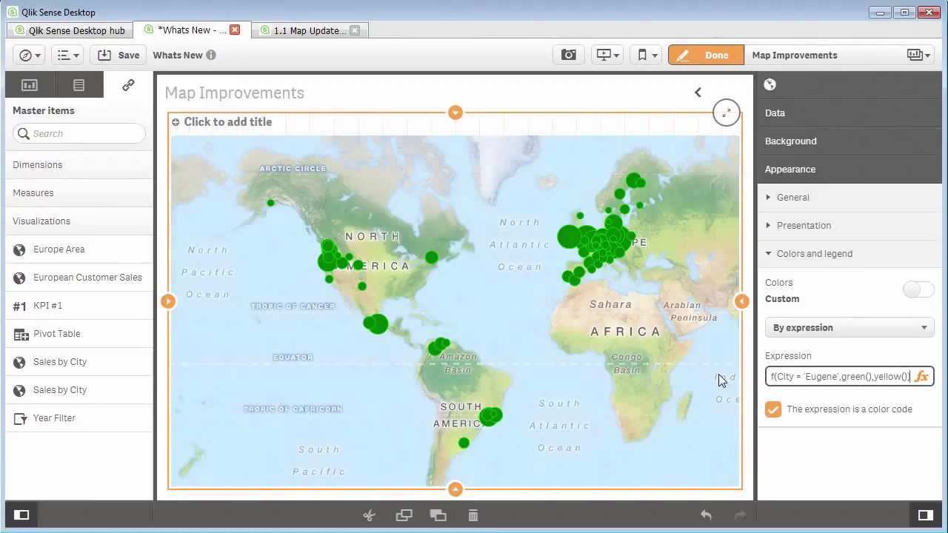
key(Return)
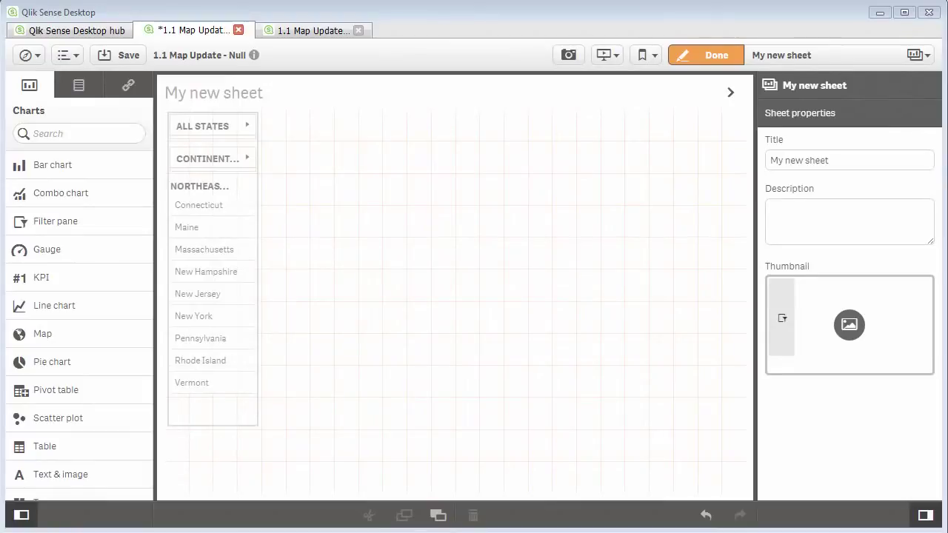
Leave sheet editing in the 1.1 Map Update - Null app and examine the values in the ALL STATES and CONTINENTAL STATES filters.
click(707, 56)
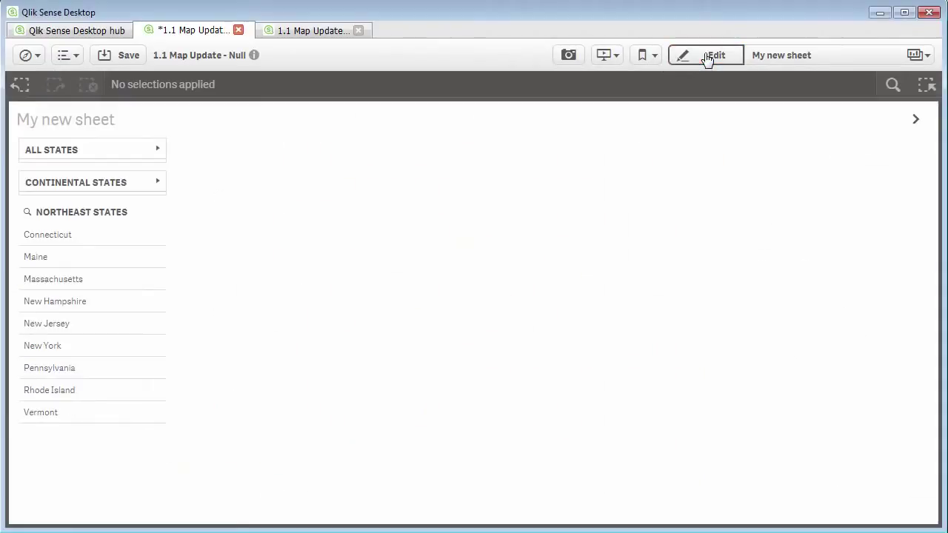
click(122, 160)
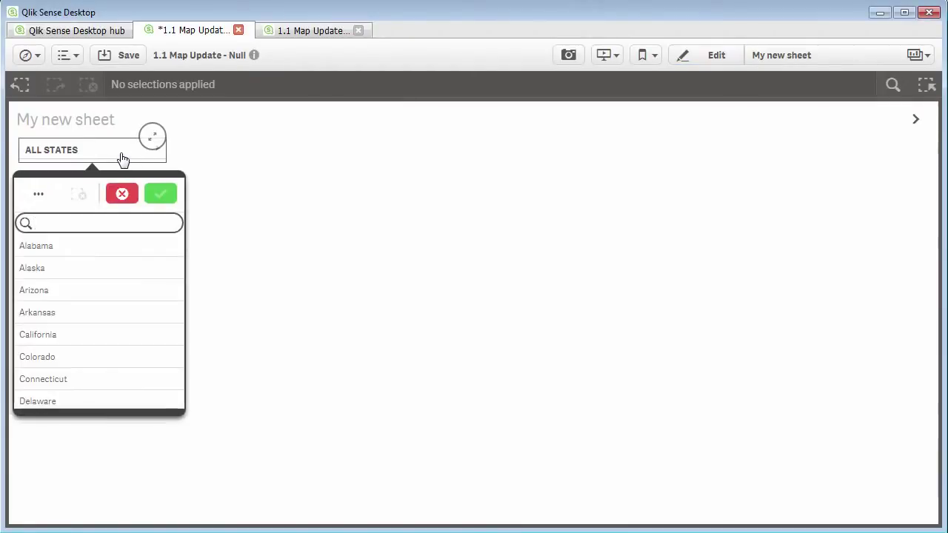
click(122, 194)
click(104, 191)
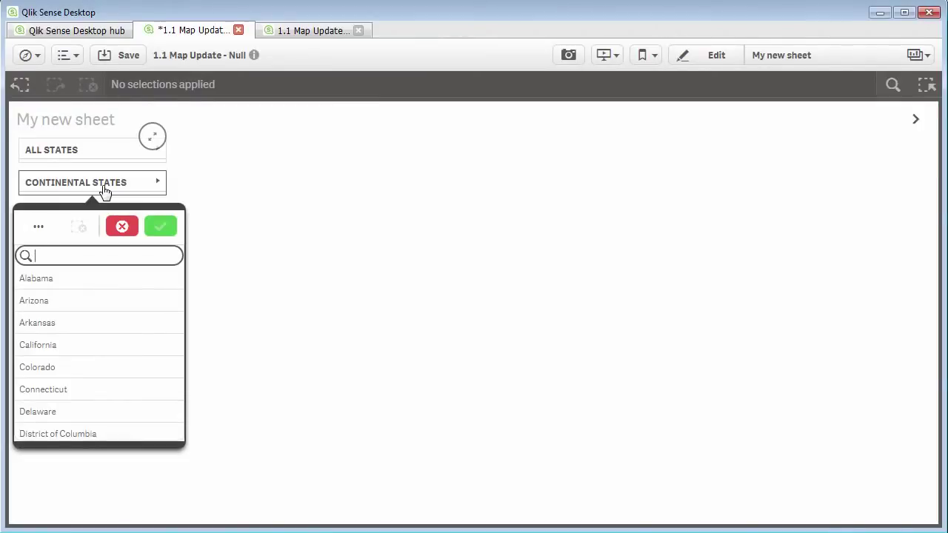
click(105, 190)
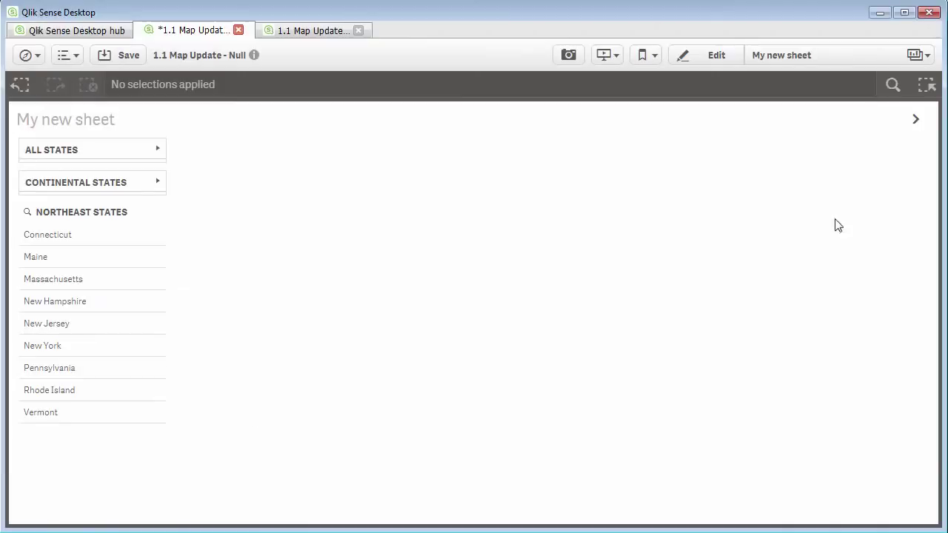
Resume editing, add a map with the ALL STATES dimension beside the filters, and toggle Show null values off and on.
click(718, 61)
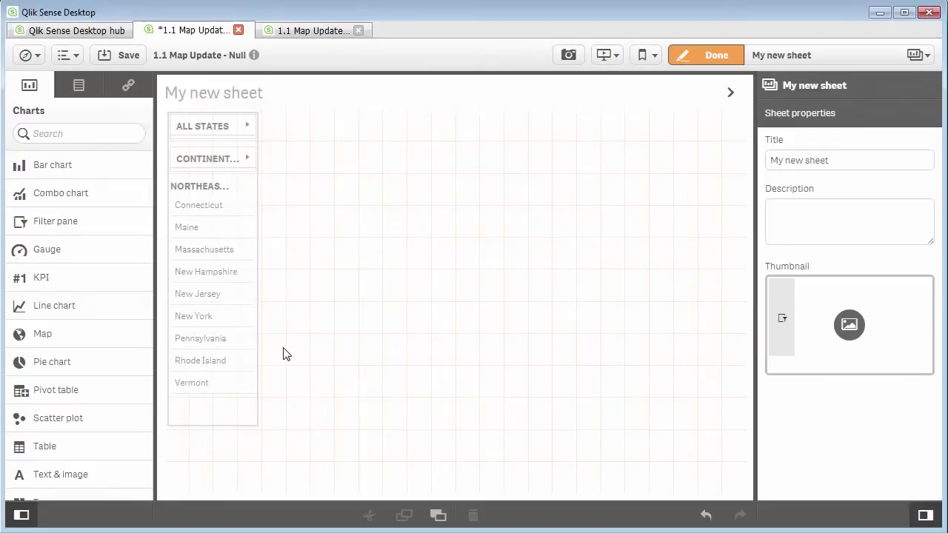
drag(103, 338, 494, 332)
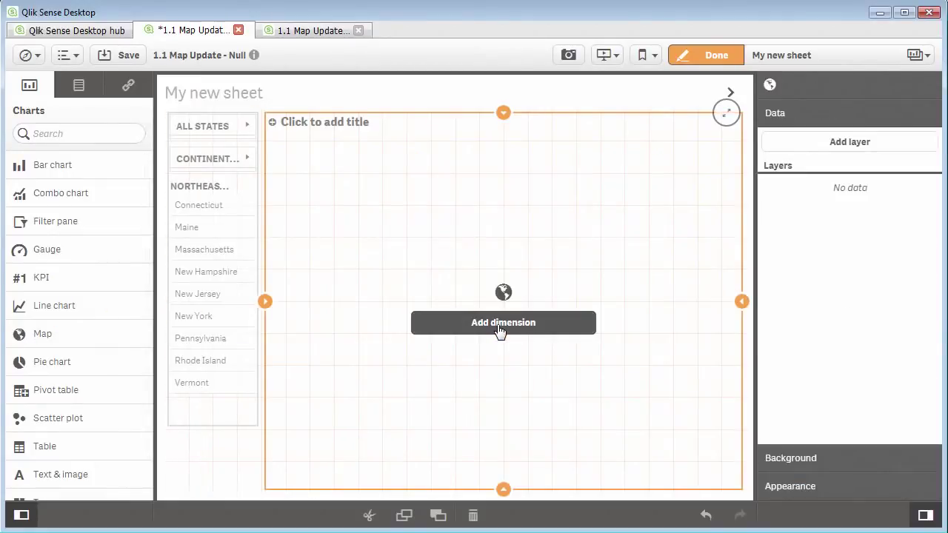
click(499, 325)
click(612, 294)
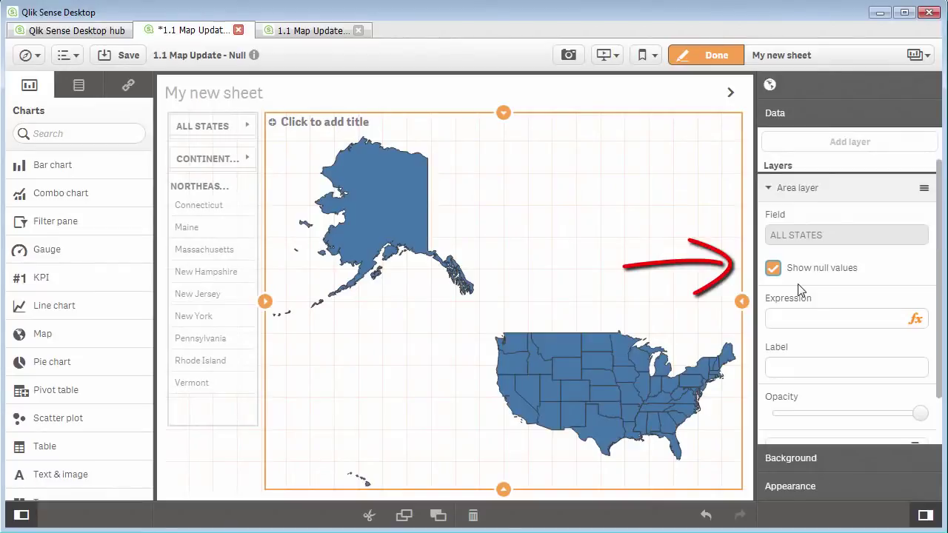
click(774, 276)
click(774, 276)
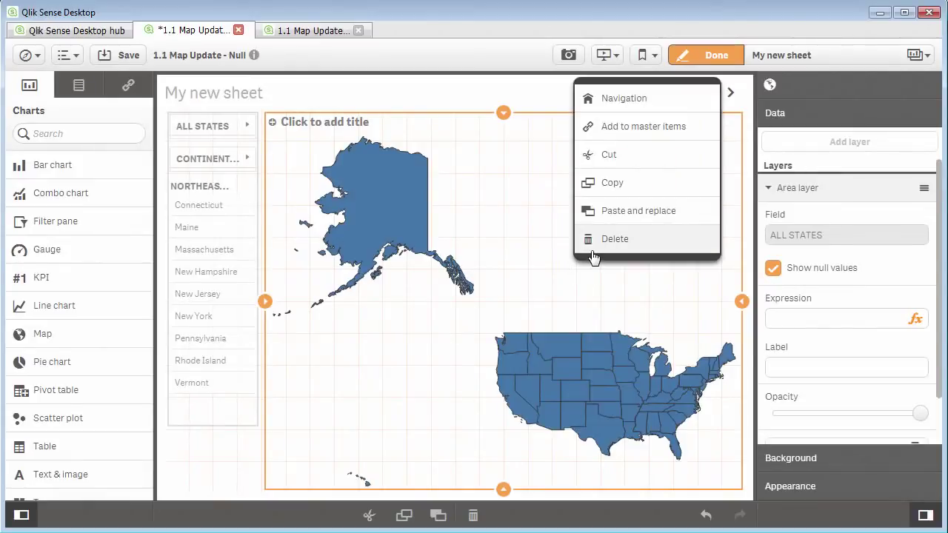
Delete the ALL STATES map and add a new map using the CONTINENTAL STATES dimension in its place.
click(591, 252)
drag(102, 332, 483, 322)
click(485, 324)
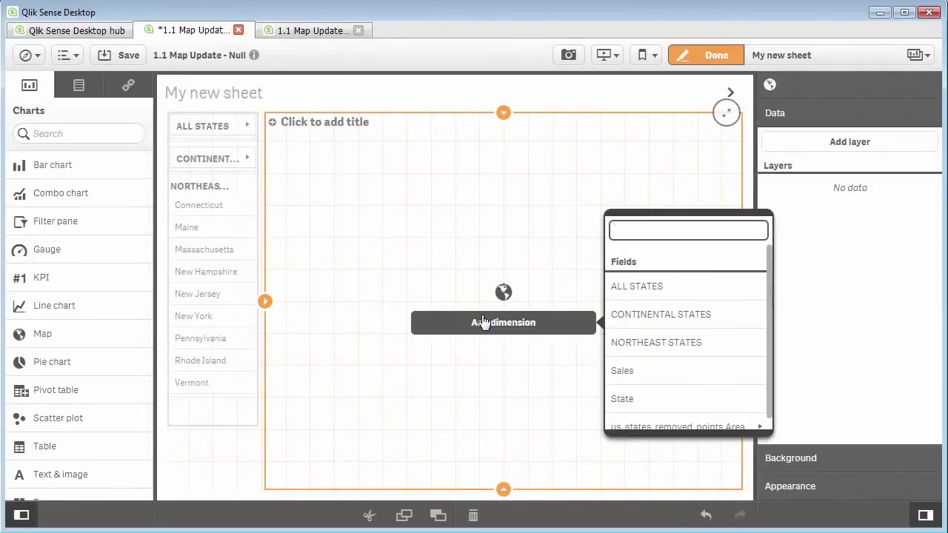
click(635, 328)
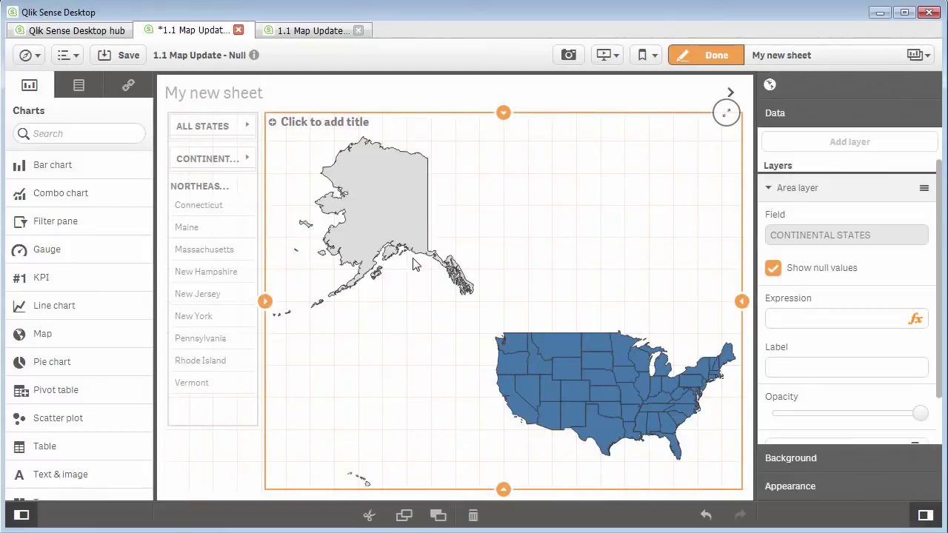
Turn off Show null values for the CONTINENTAL STATES area layer, and delete that map from the sheet.
click(772, 270)
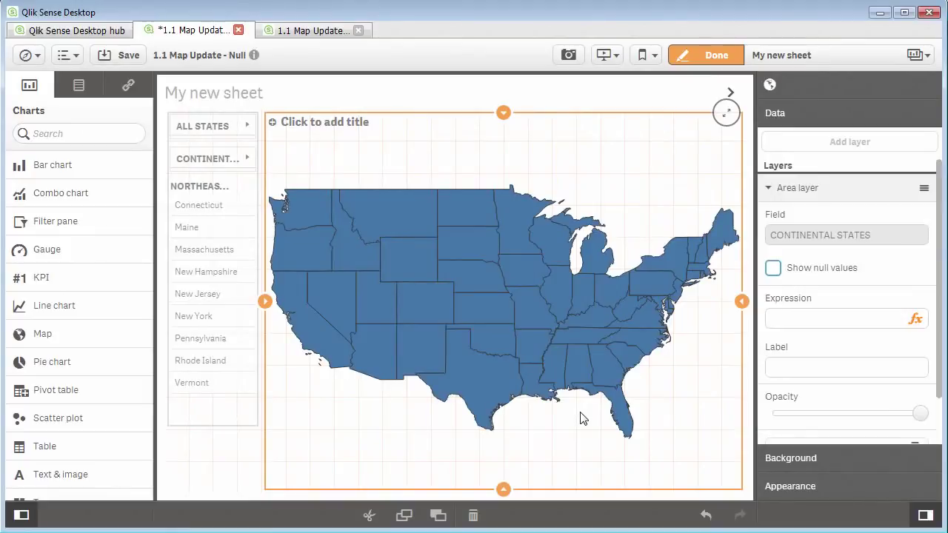
right_click(511, 342)
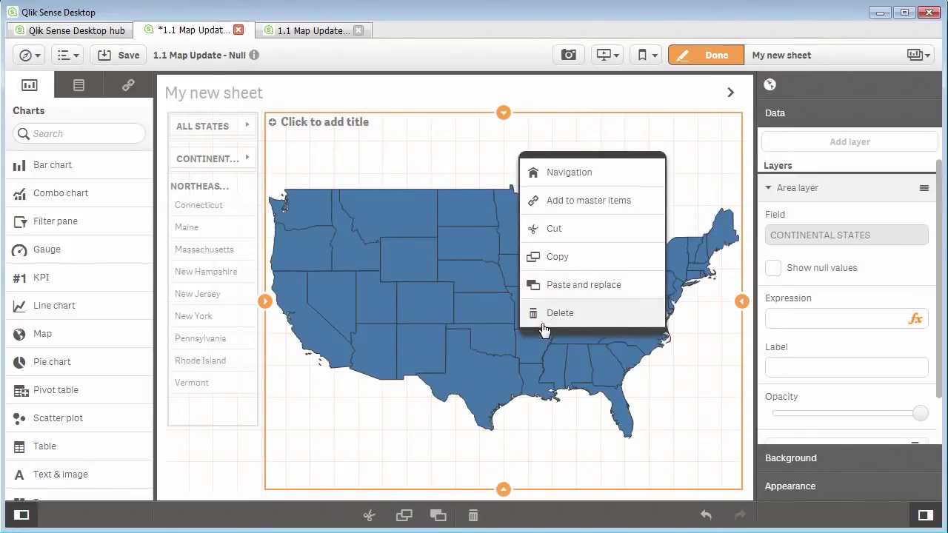
click(543, 329)
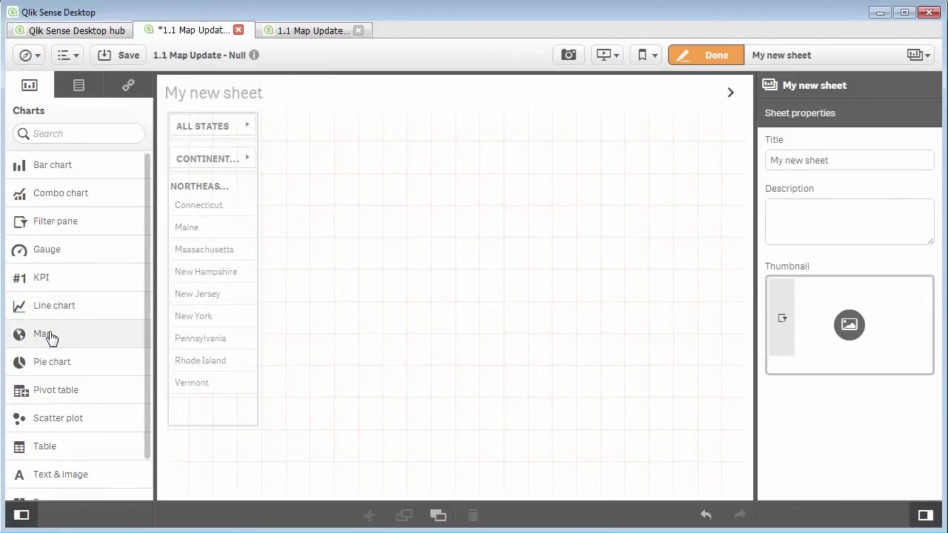
Add a map with the NORTHEAST STATES dimension beside the filters and turn off Show null values for its area layer.
drag(54, 338, 465, 356)
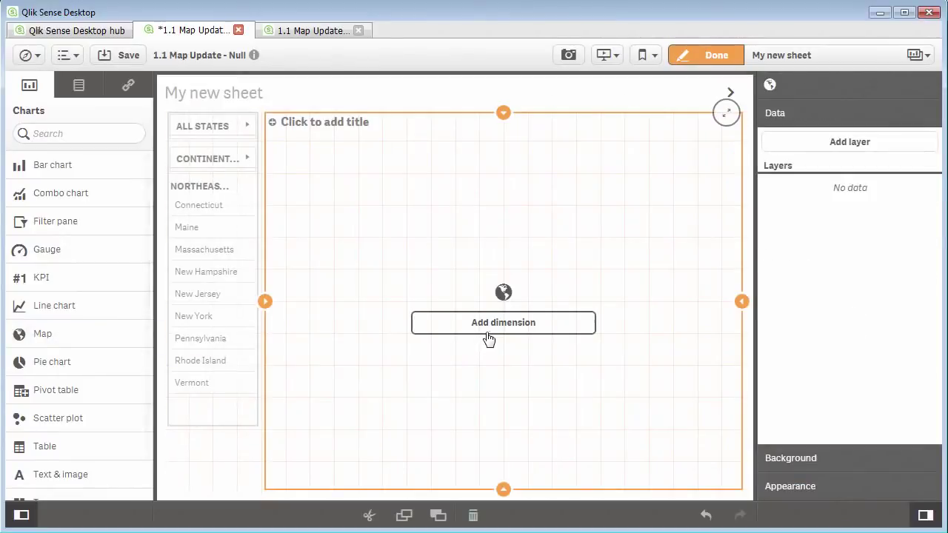
click(491, 334)
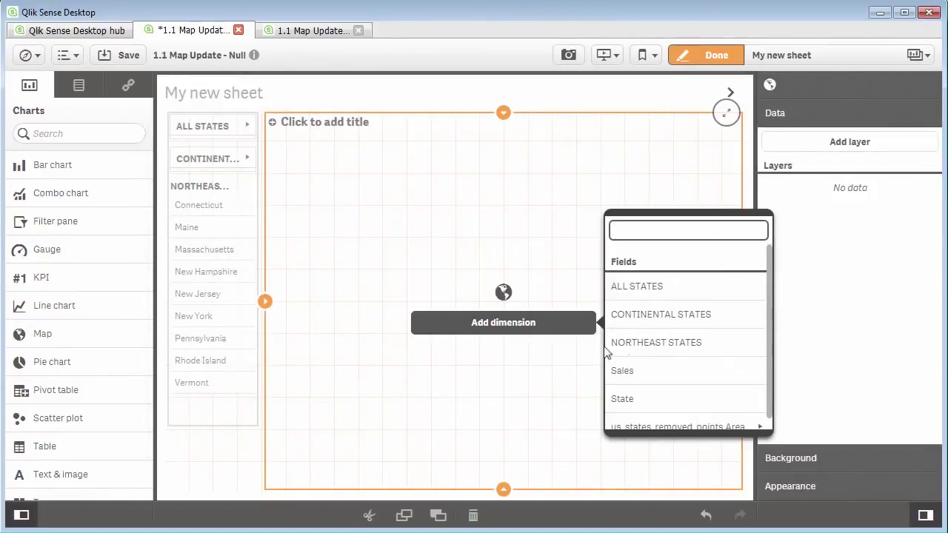
click(641, 352)
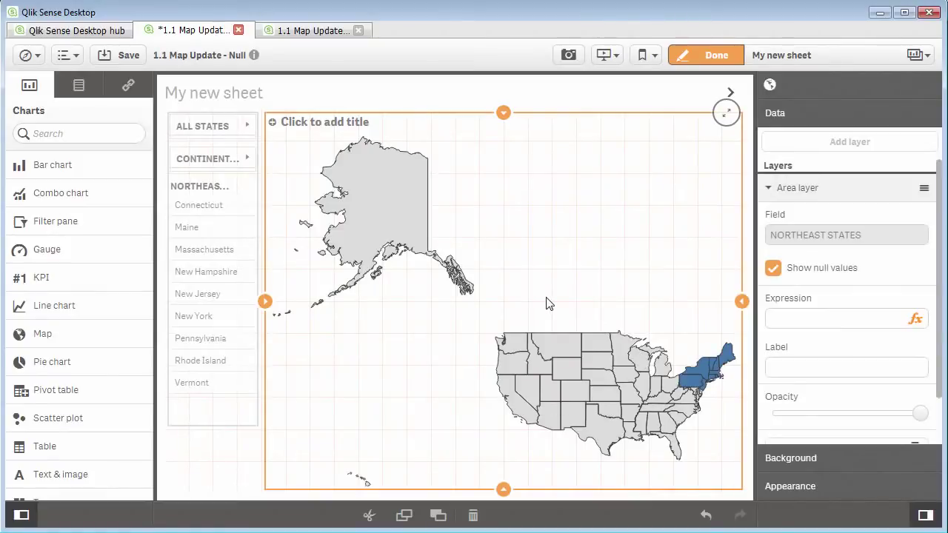
click(772, 269)
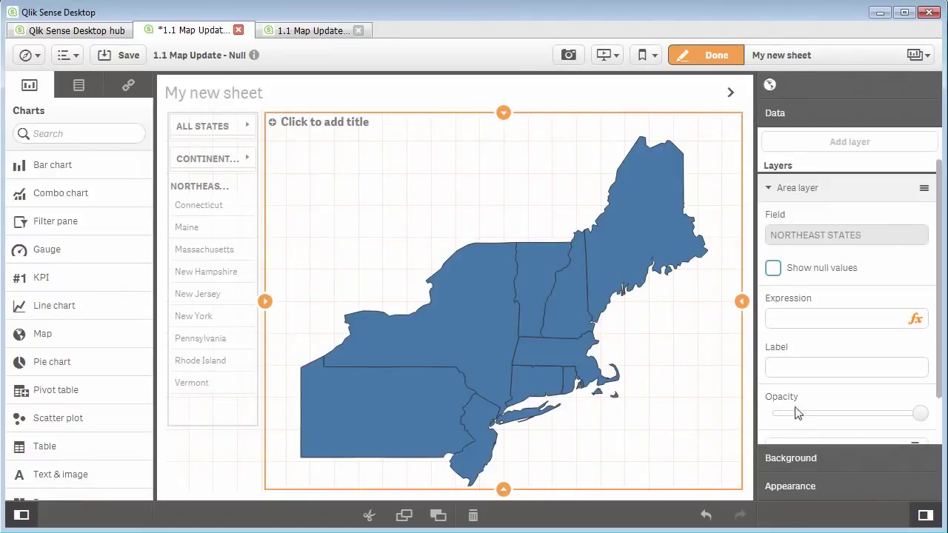
Switch the Northeast map's colors from automatic to custom and color the states By dimension.
click(809, 491)
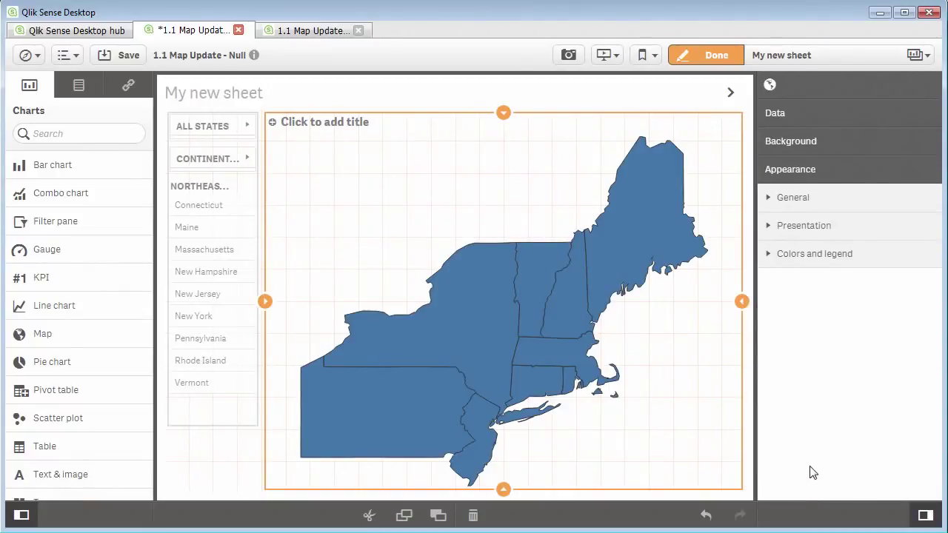
click(810, 266)
click(917, 290)
click(897, 328)
click(861, 360)
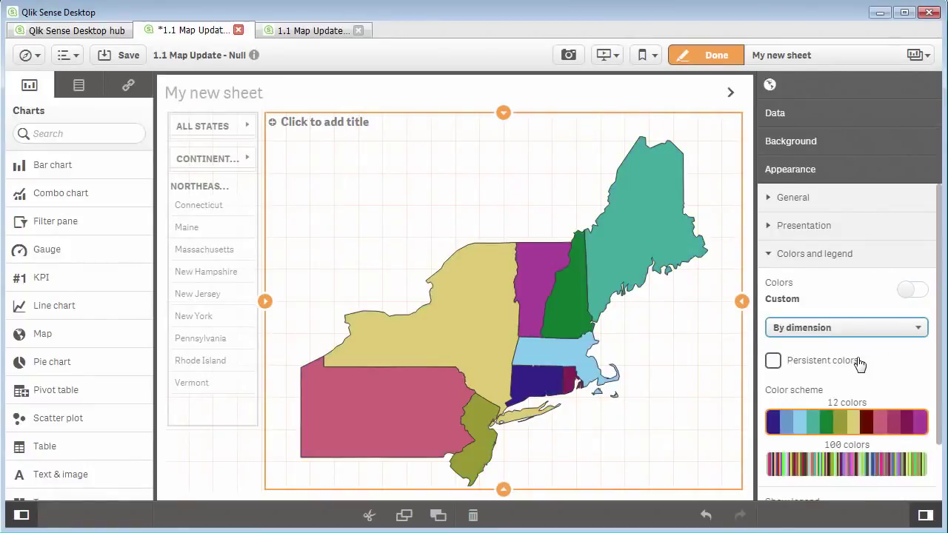
Lower the Northeast area layer's opacity to about two thirds of the slider range.
click(793, 142)
click(790, 118)
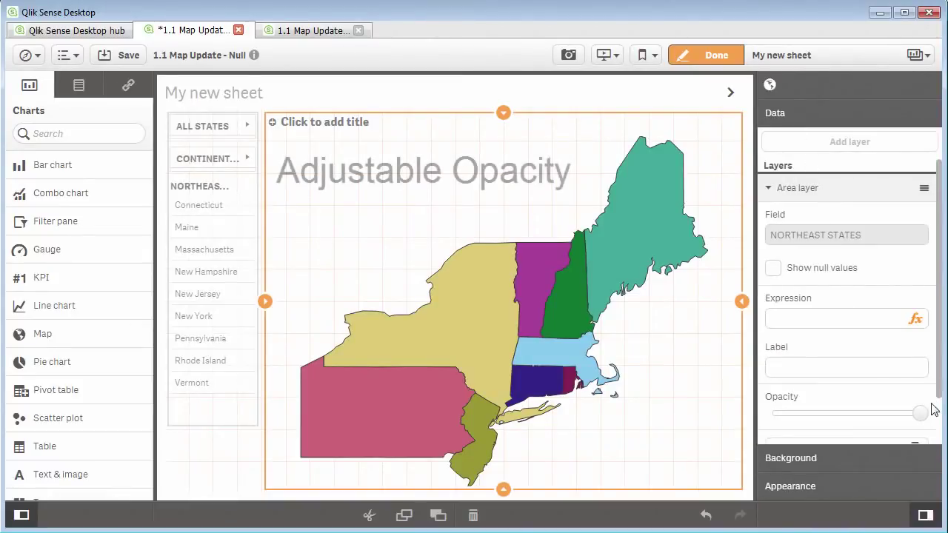
drag(919, 414, 879, 419)
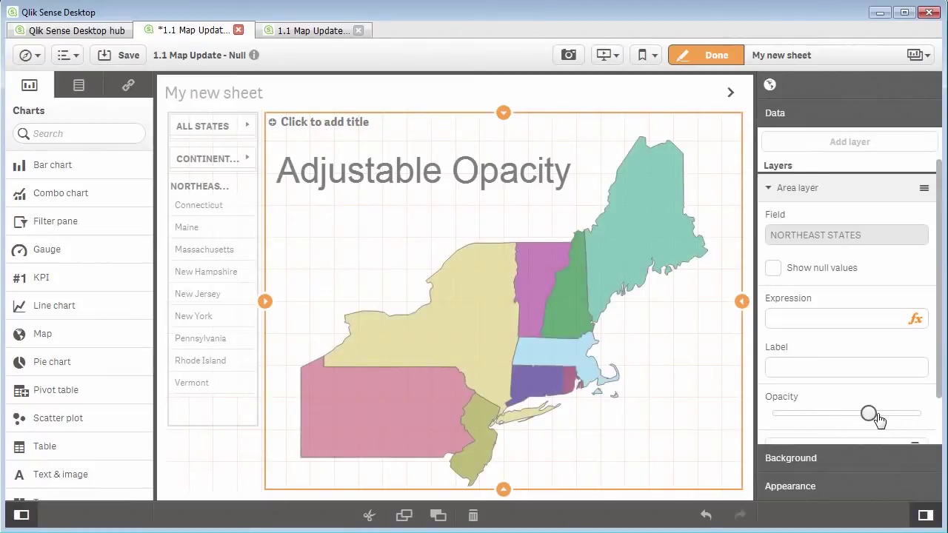
Show the map background with the automatic map service, and raise the area layer's opacity slightly.
click(837, 460)
click(917, 179)
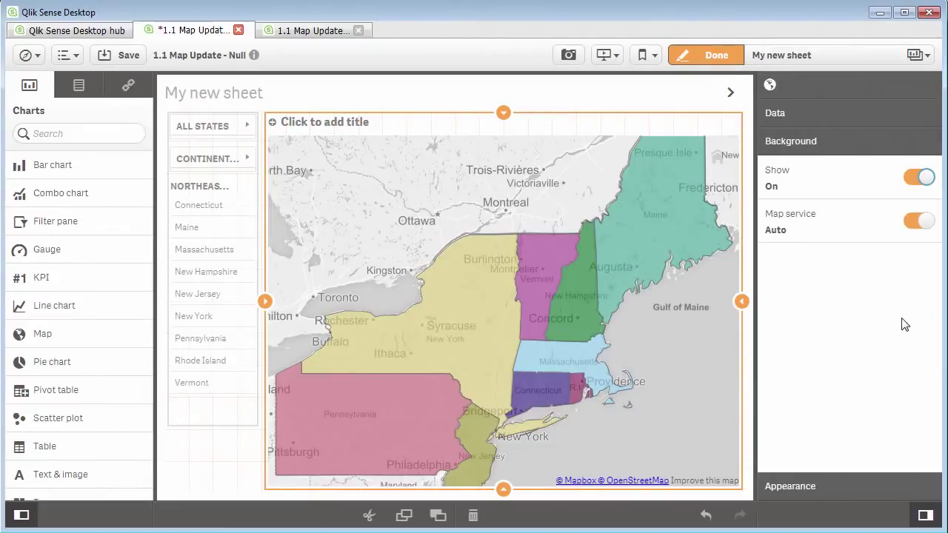
click(776, 115)
mouse_move(868, 414)
mouse_down()
mouse_move(895, 419)
mouse_move(835, 417)
mouse_move(885, 419)
mouse_up()
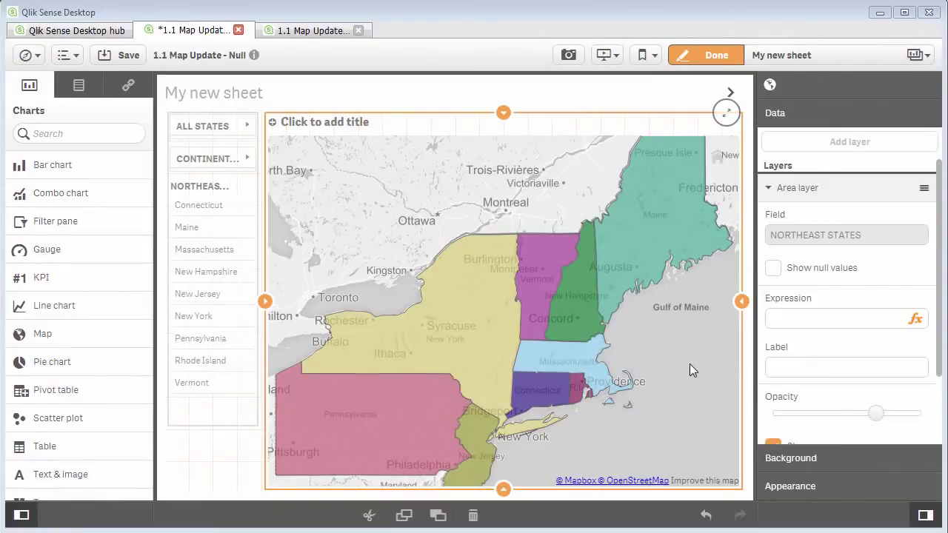
Take a snapshot of the Northeast map and open the story My new story.
click(569, 56)
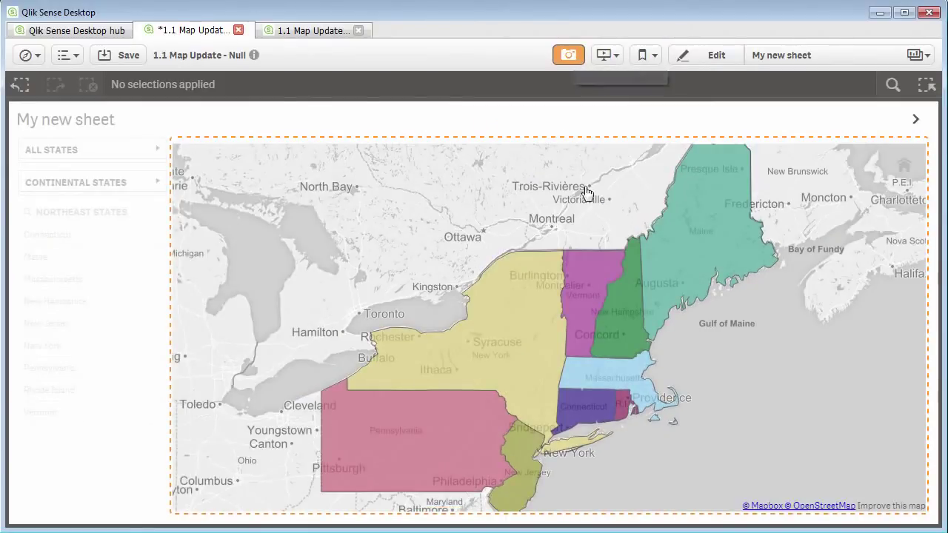
click(754, 407)
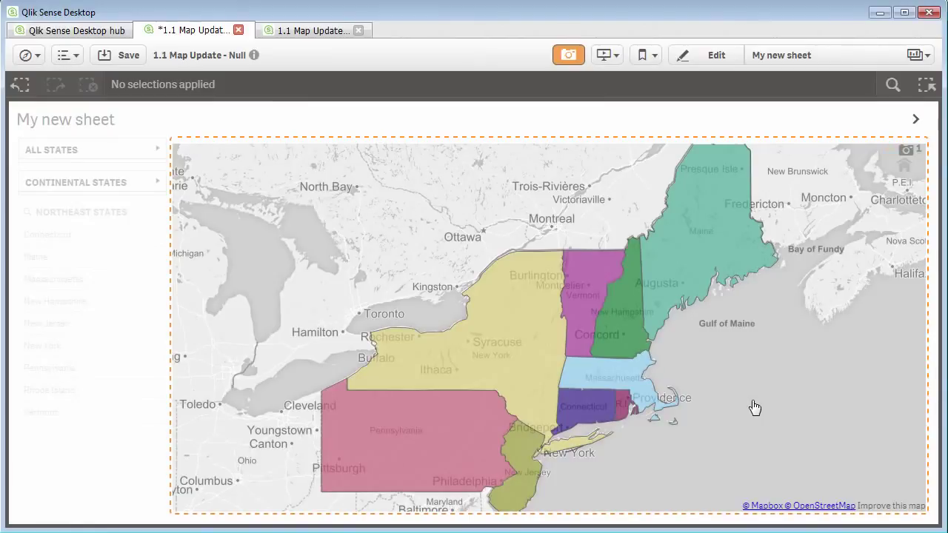
click(604, 55)
click(360, 184)
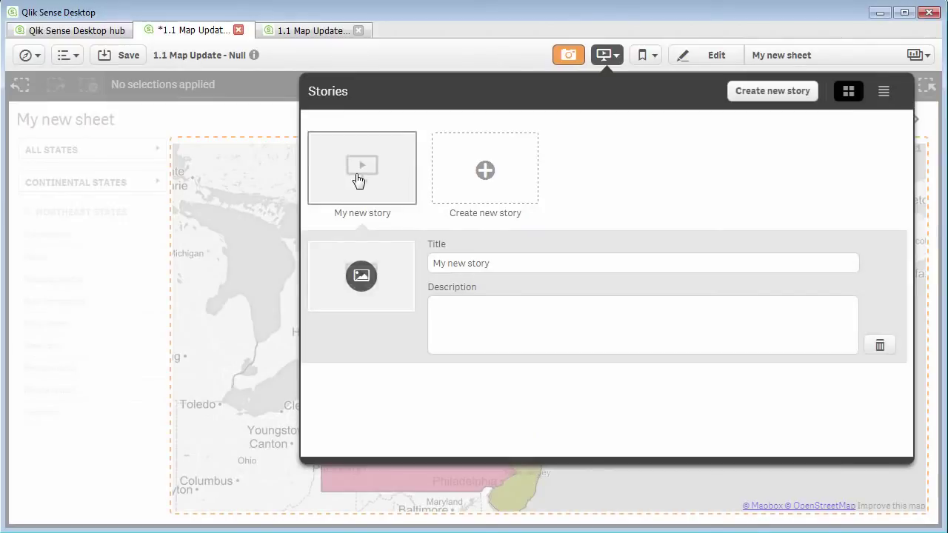
click(360, 184)
Place the map snapshot from the snapshot library on the story's first slide, shrink it, and reposition it.
click(920, 93)
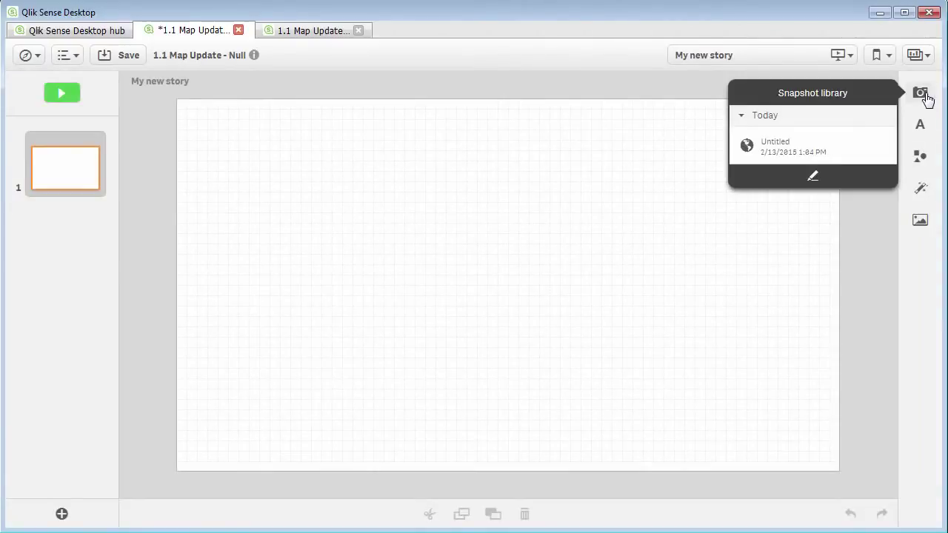
drag(840, 133, 527, 297)
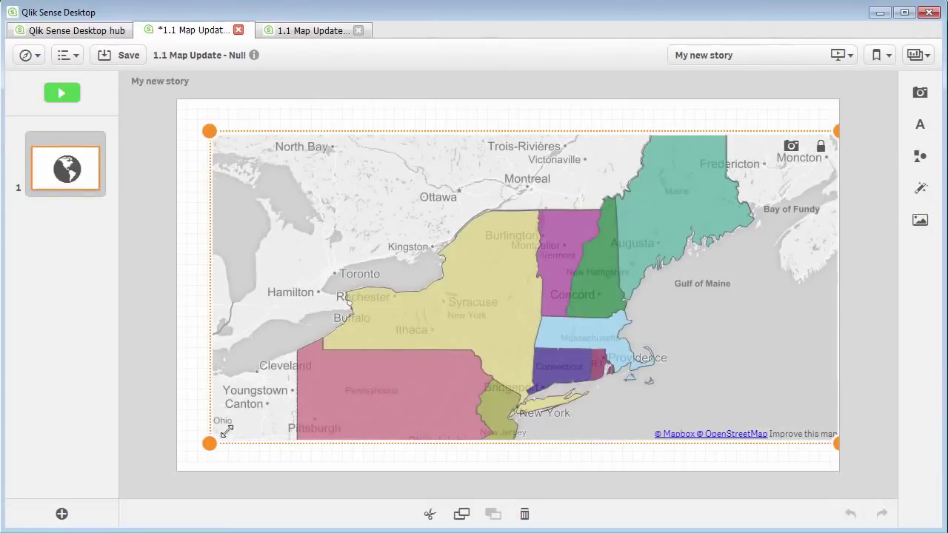
drag(210, 442, 498, 354)
drag(676, 260, 648, 336)
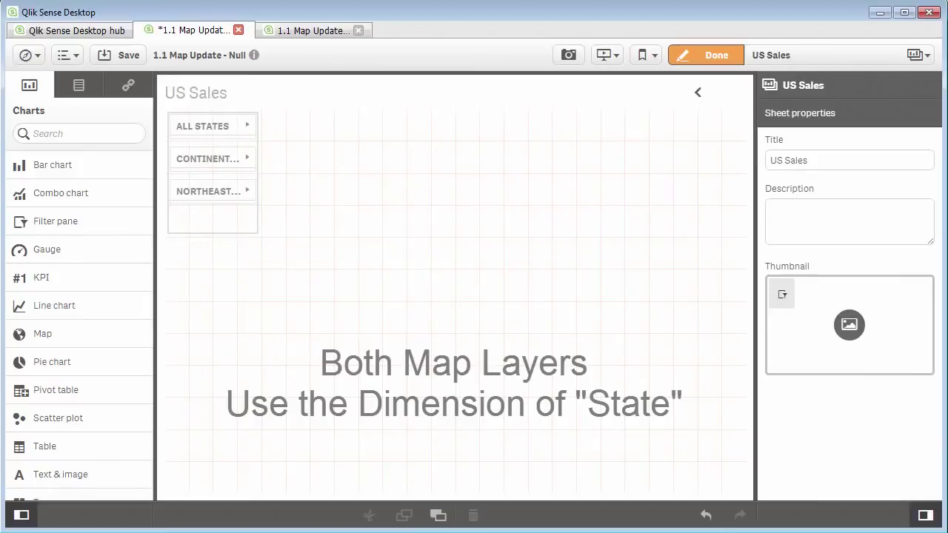
Add two side-by-side maps to the US Sales sheet and give the first a State area layer using Spain - 2.Provincias.Area.
drag(70, 333, 415, 367)
drag(20, 336, 624, 375)
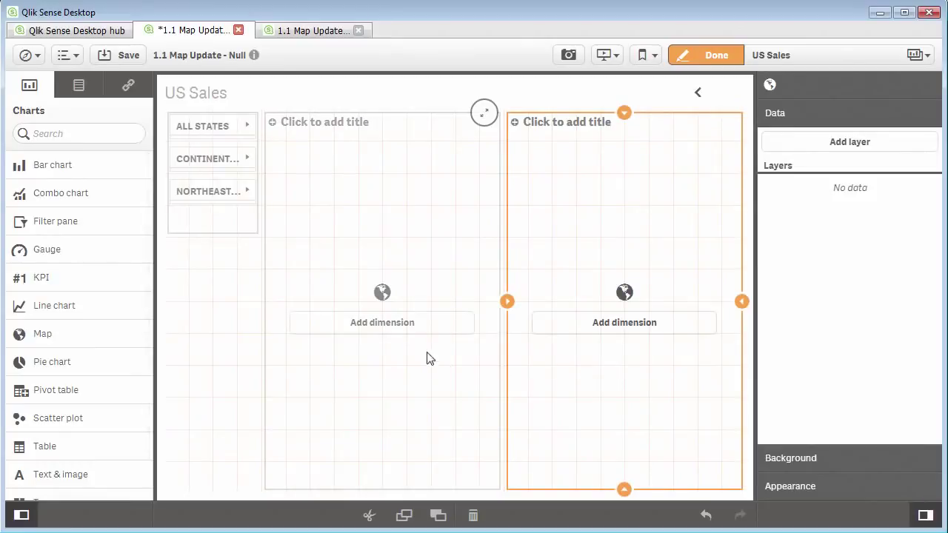
click(80, 88)
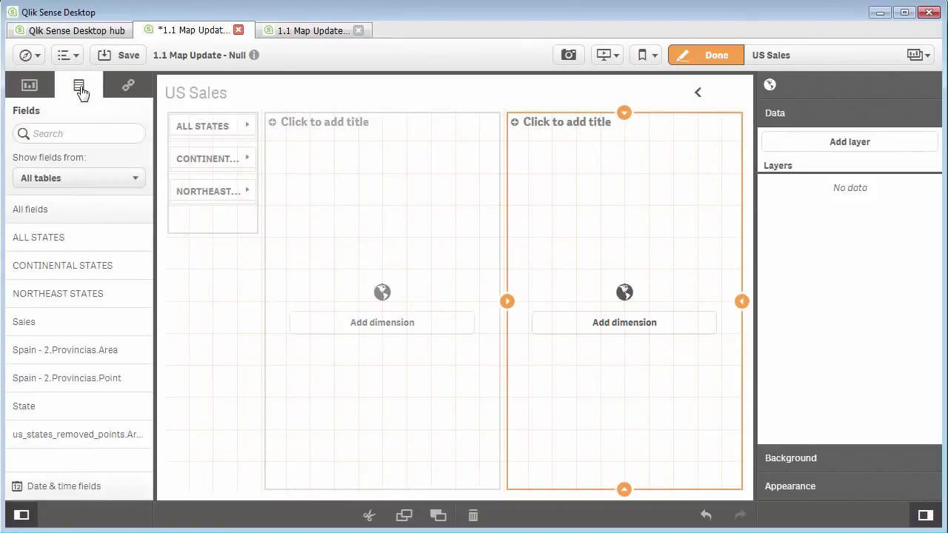
drag(67, 406, 381, 396)
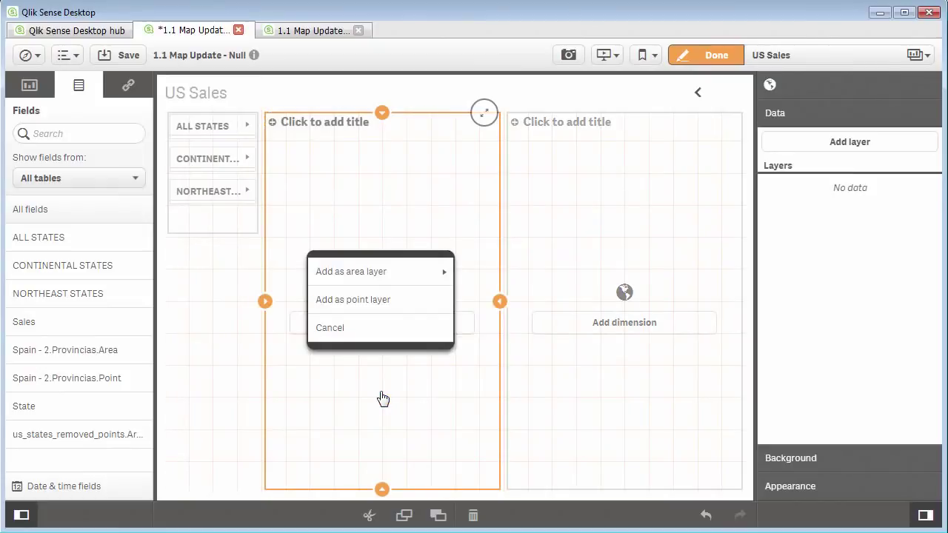
click(392, 275)
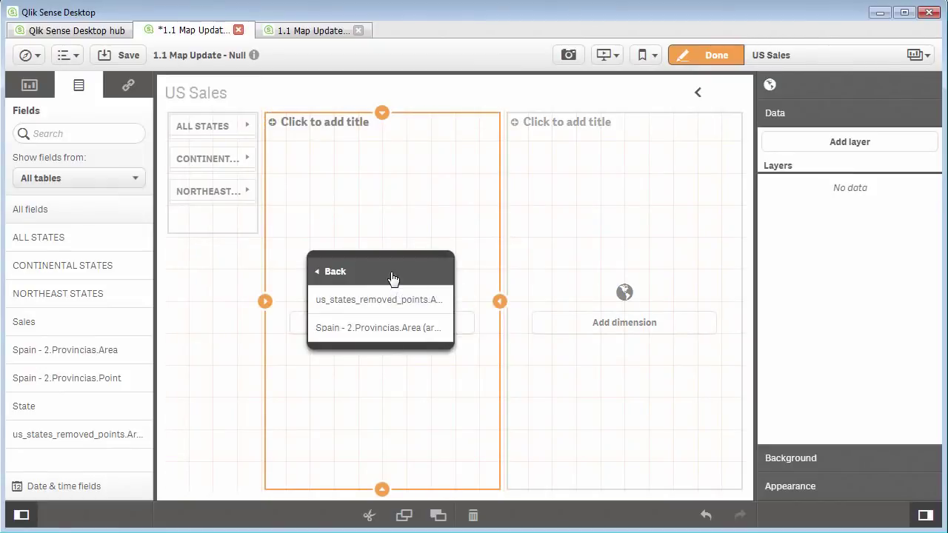
click(390, 336)
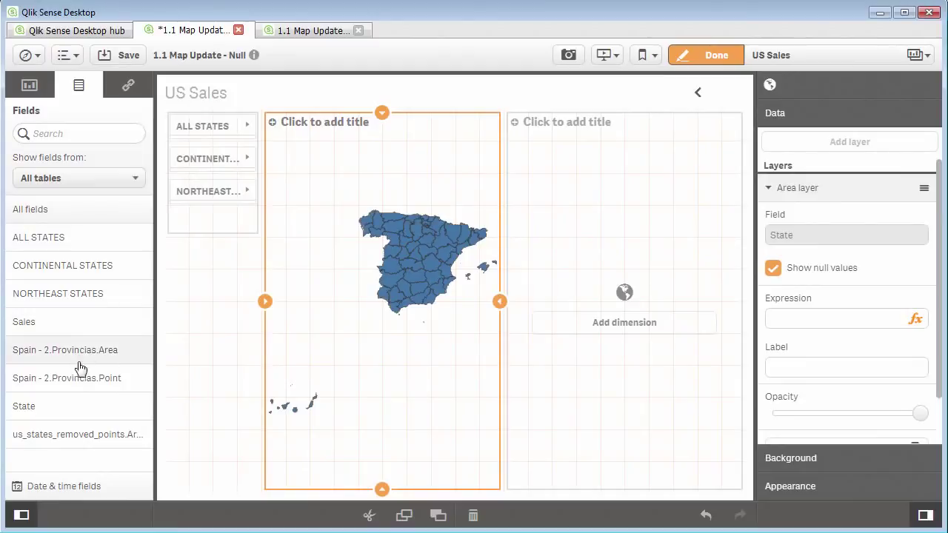
Add State to the second, still empty map as an area layer using the us_states_removed_points area field.
drag(78, 406, 577, 395)
click(628, 278)
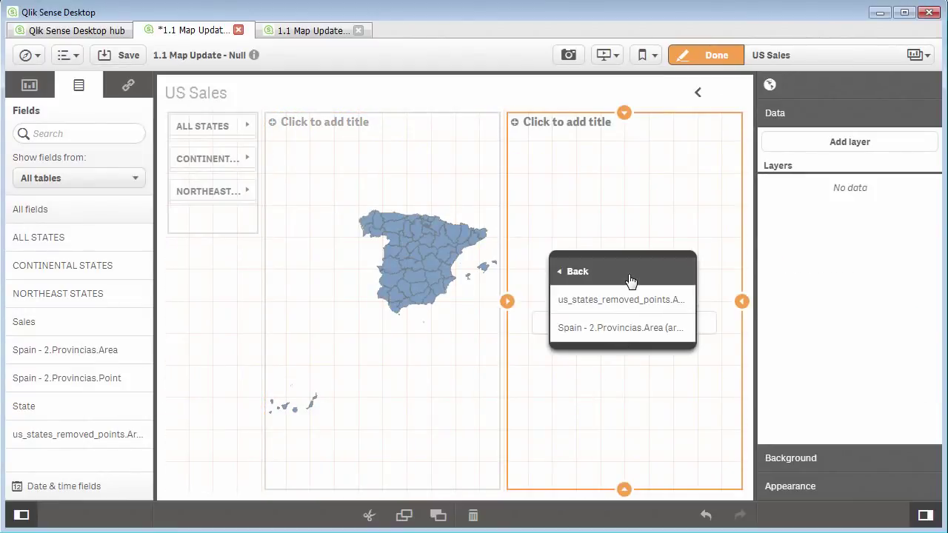
click(628, 300)
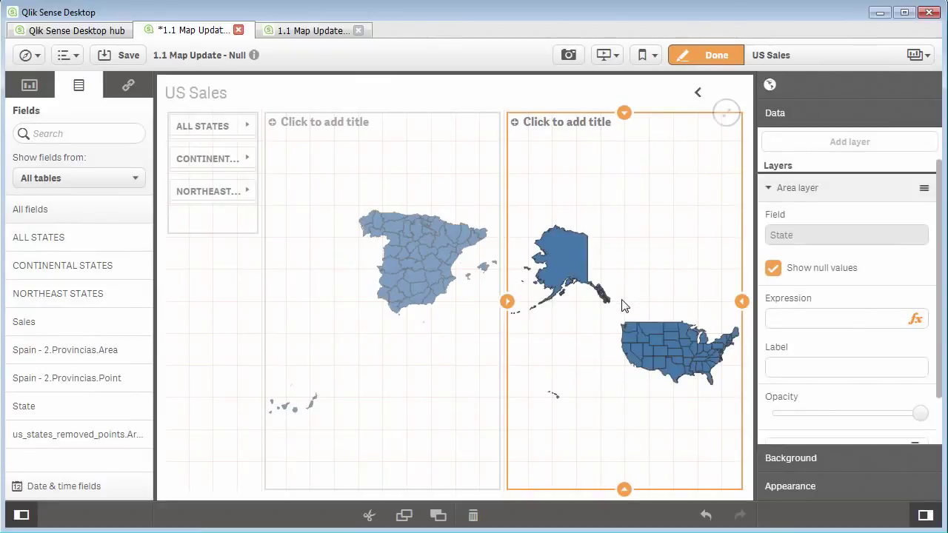